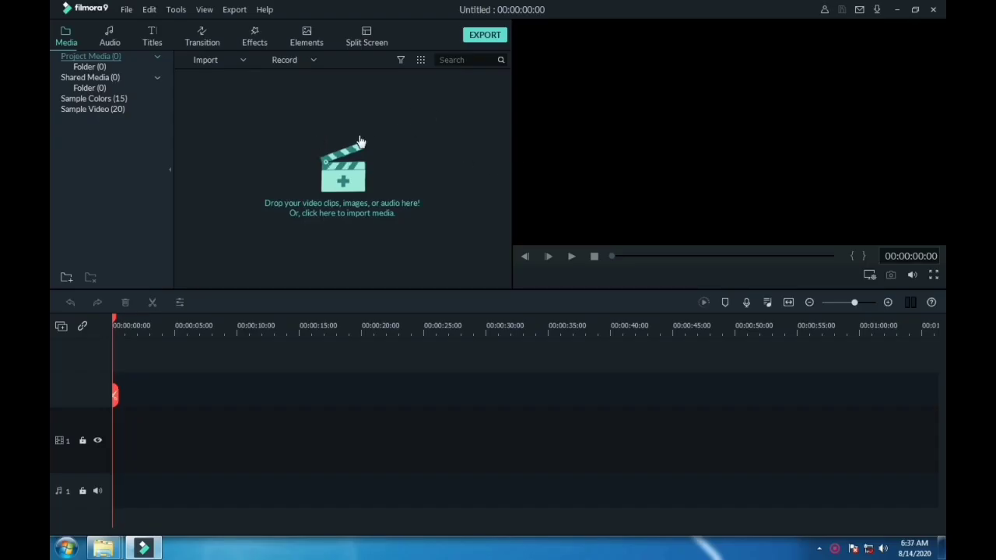
# Import Girl - 44686 and video into the media library with proxy copies enabled
pyautogui.click(352, 179)
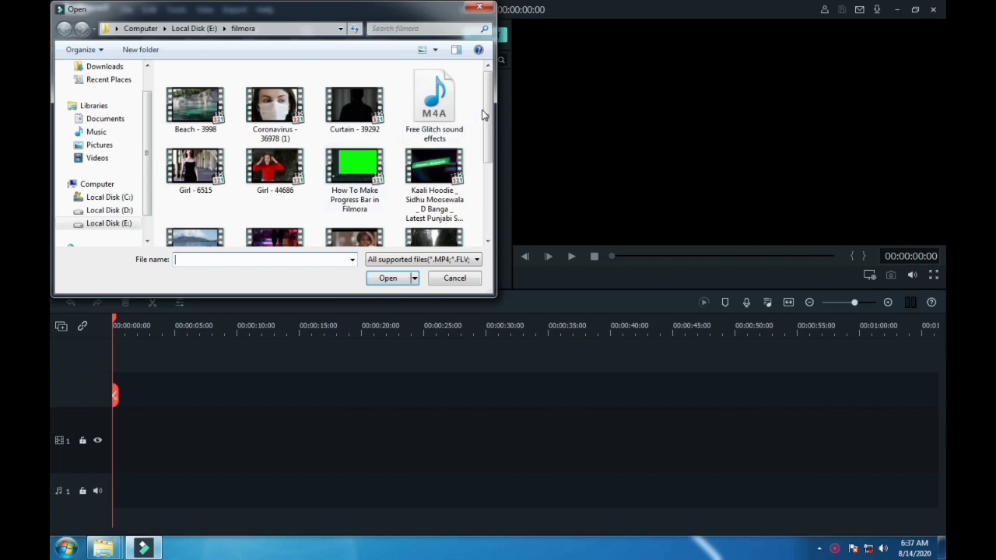
pyautogui.scroll(-2, 490, 111)
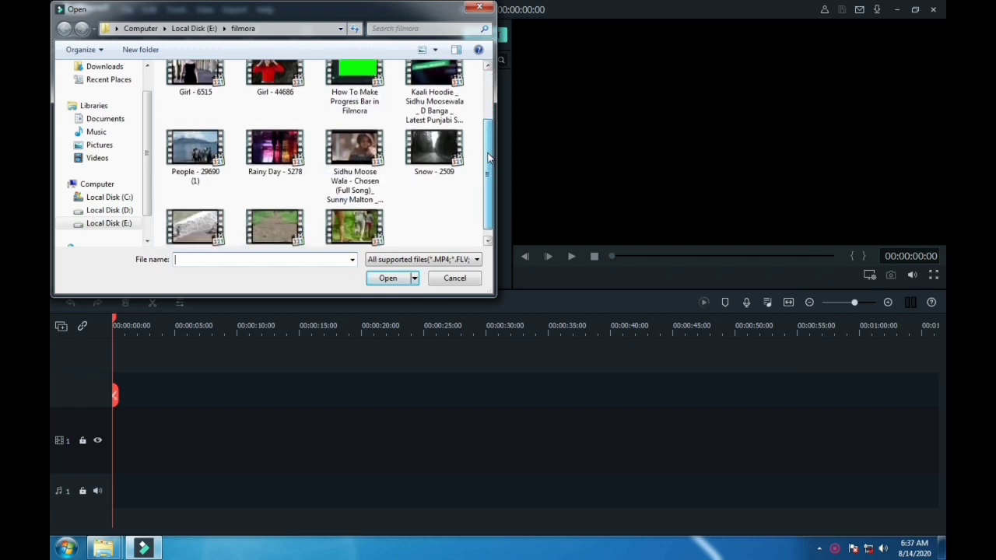
pyautogui.click(285, 85)
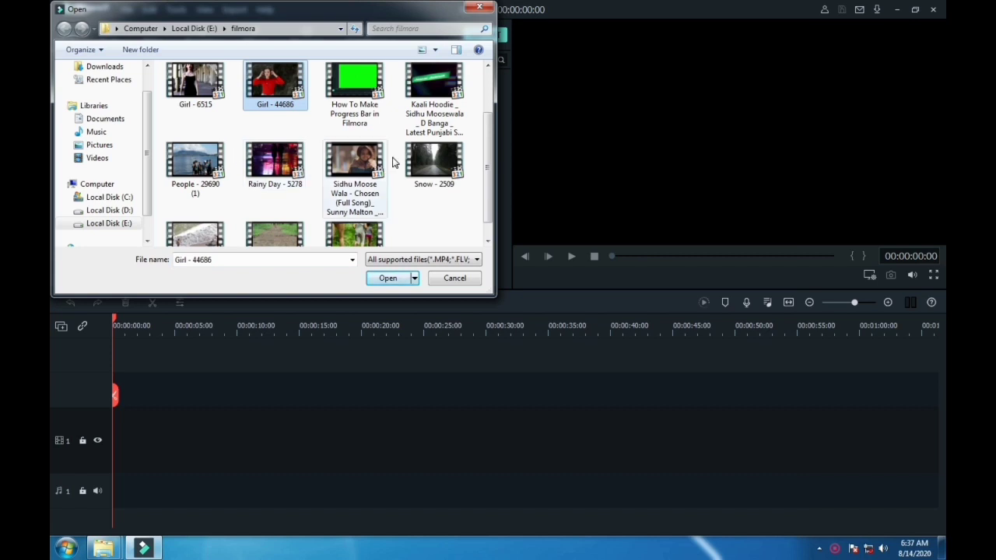
pyautogui.keyDown('ctrl'); pyautogui.click(366, 233); pyautogui.keyUp('ctrl')
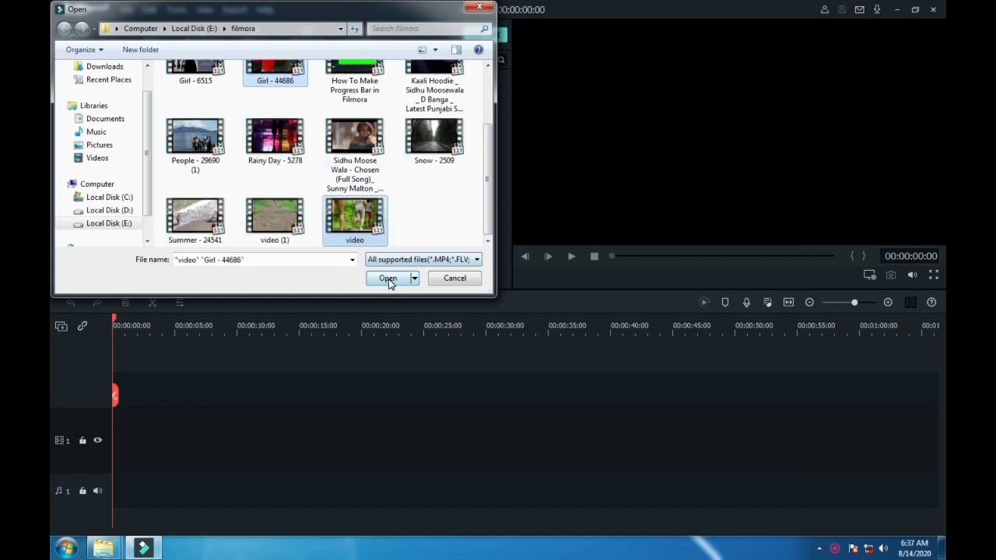
pyautogui.click(386, 278)
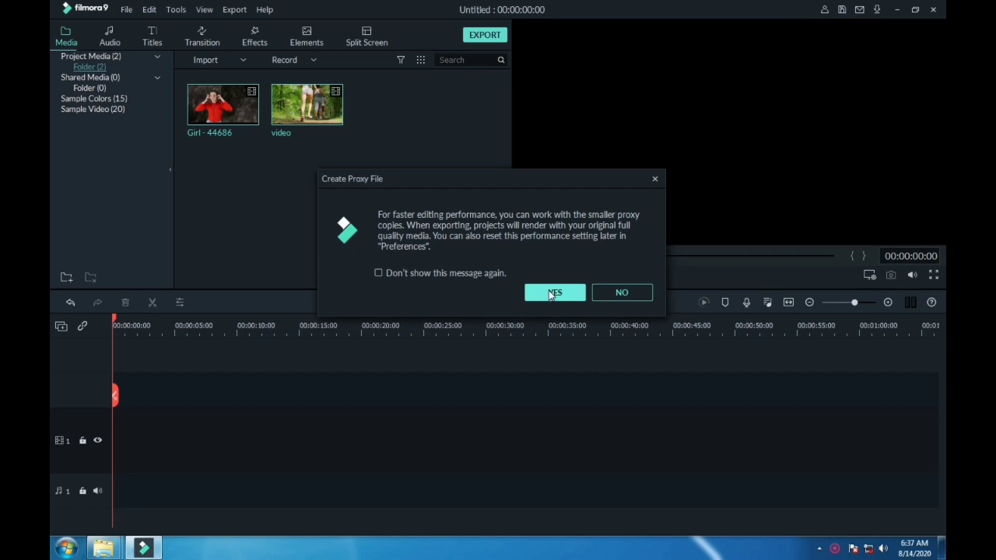
pyautogui.click(553, 293)
pyautogui.rightClick(395, 166)
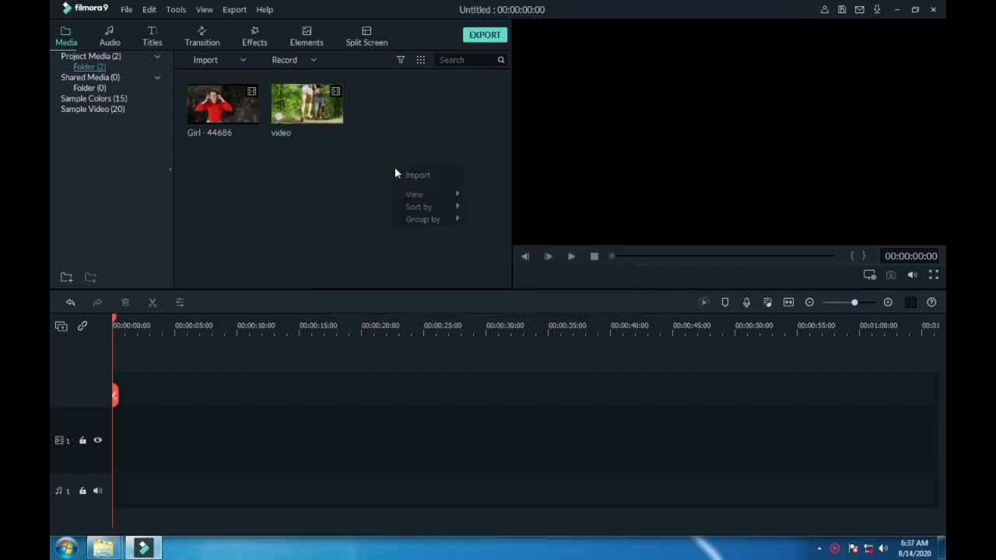
# Put Girl - 44686 on track 1, match project to 1920 x 1080 24fps, preview to ~9s
pyautogui.click(375, 170)
pyautogui.moveTo(243, 113); pyautogui.dragTo(118, 437)
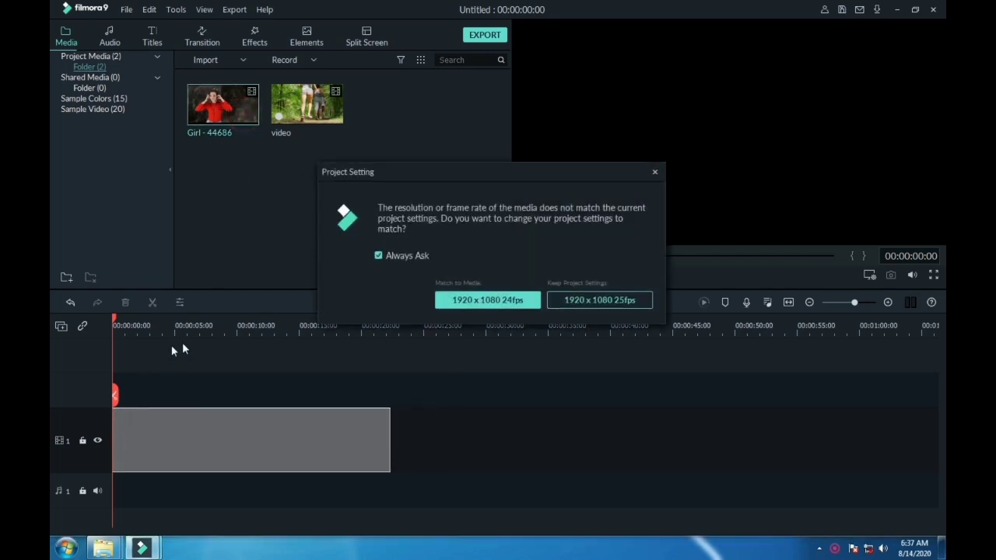
pyautogui.click(491, 302)
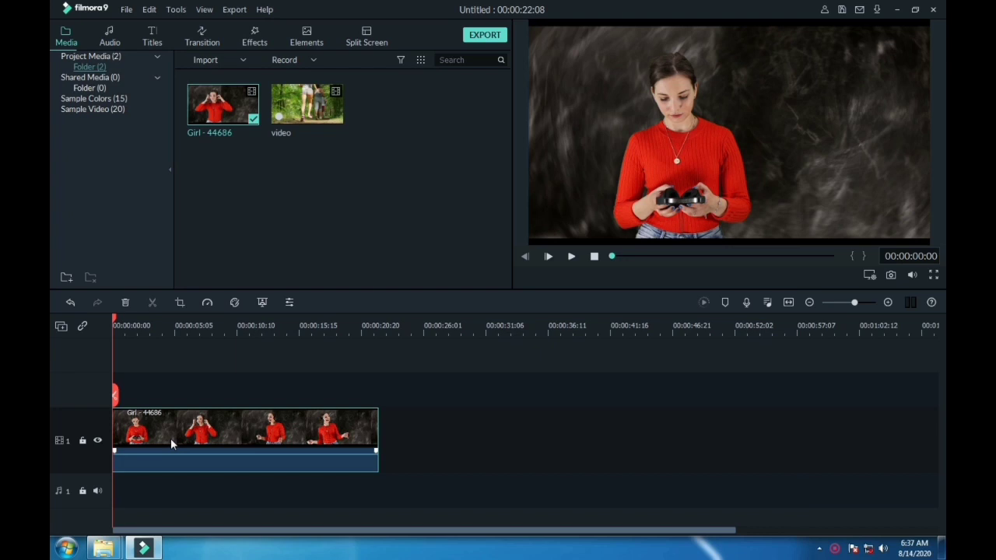
pyautogui.press('space')
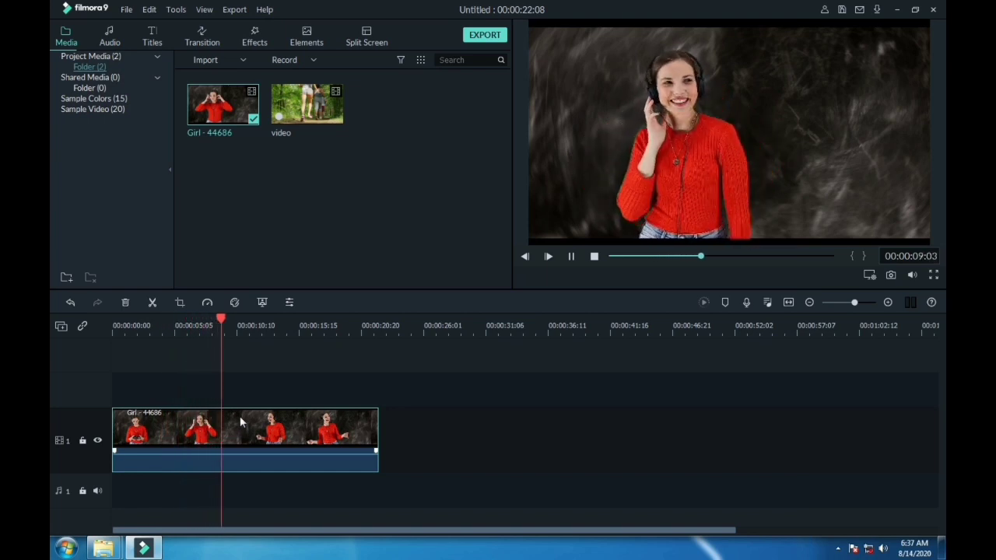
pyautogui.press('space')
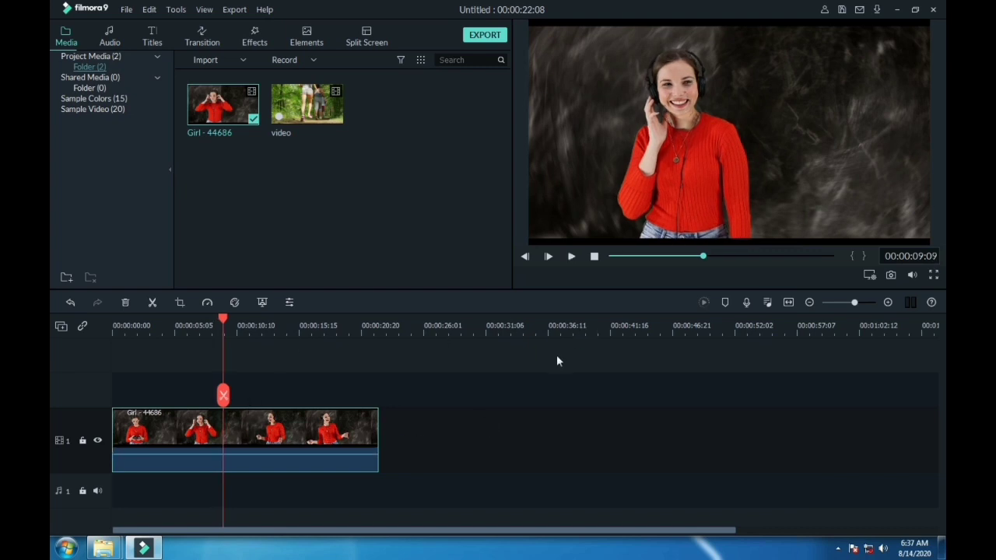
# Capture snapshot6 and set the playhead on the 9:06 frame
pyautogui.click(892, 275)
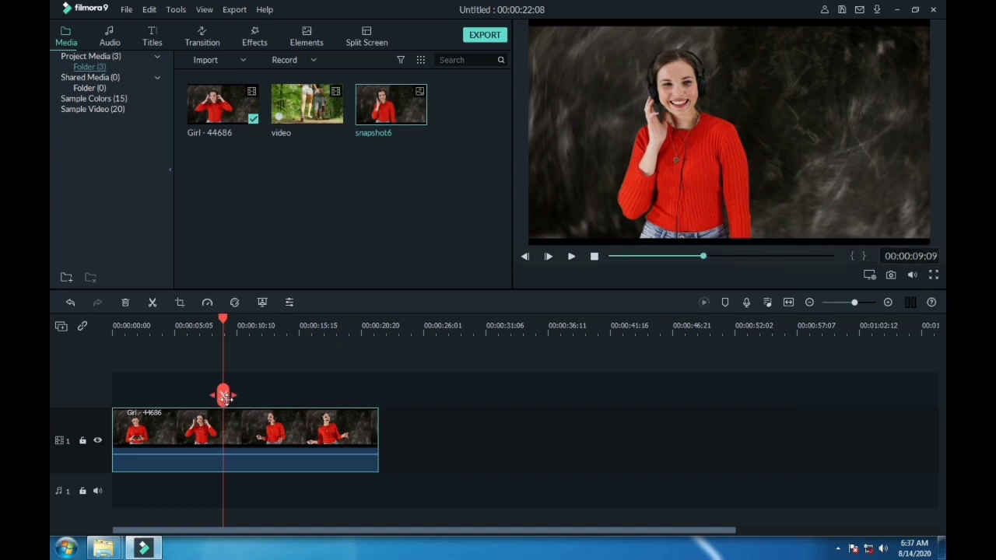
pyautogui.moveTo(231, 424); pyautogui.dragTo(230, 432)
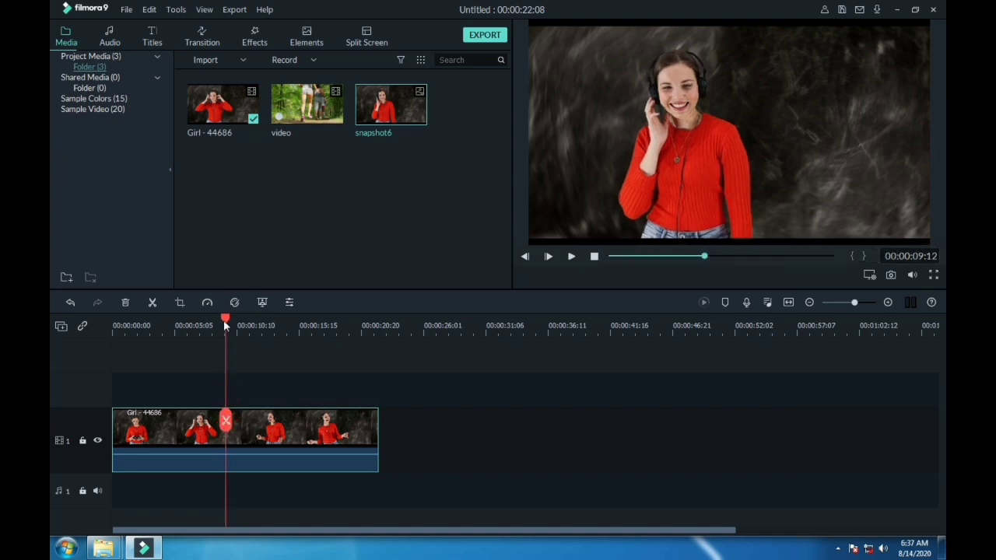
pyautogui.moveTo(227, 321); pyautogui.dragTo(222, 321)
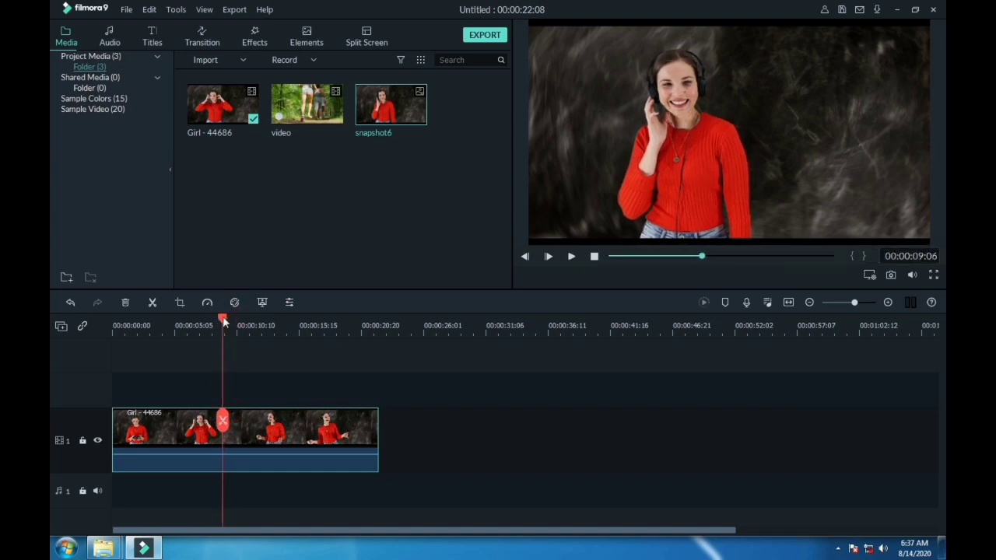
# Split Girl - 44686 at 9:06 and insert snapshot6 between the halves, closing the gap
pyautogui.click(223, 422)
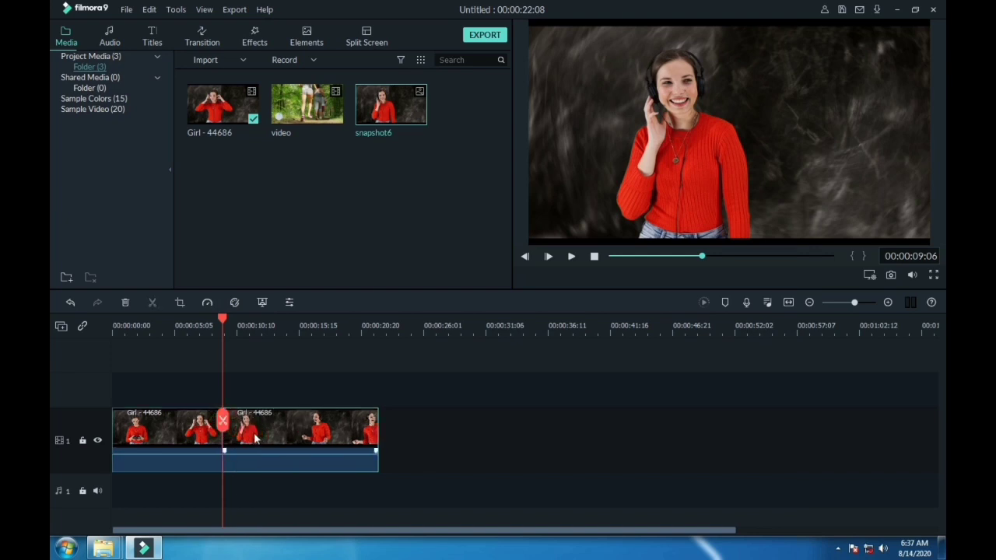
pyautogui.moveTo(255, 440); pyautogui.dragTo(334, 441)
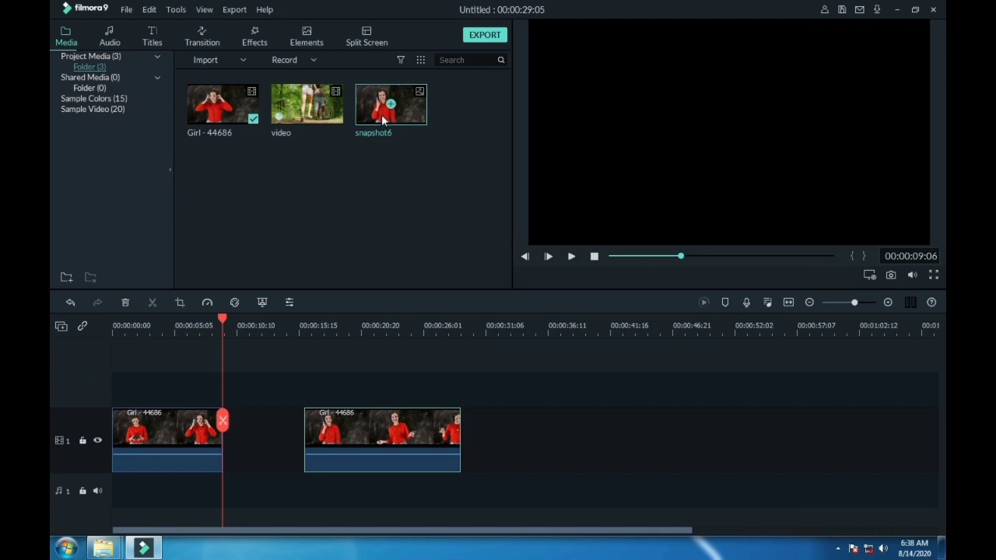
pyautogui.moveTo(382, 126); pyautogui.dragTo(229, 415)
pyautogui.moveTo(343, 437); pyautogui.dragTo(317, 426)
pyautogui.moveTo(225, 321); pyautogui.dragTo(196, 321)
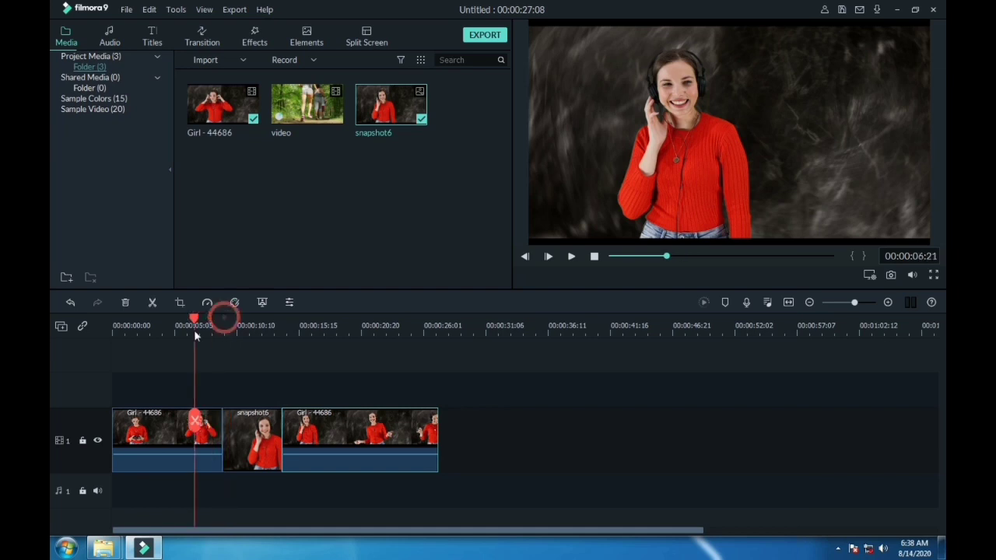
# Preview the freeze, then set the first Girl clip to 2x speed
pyautogui.press('space')
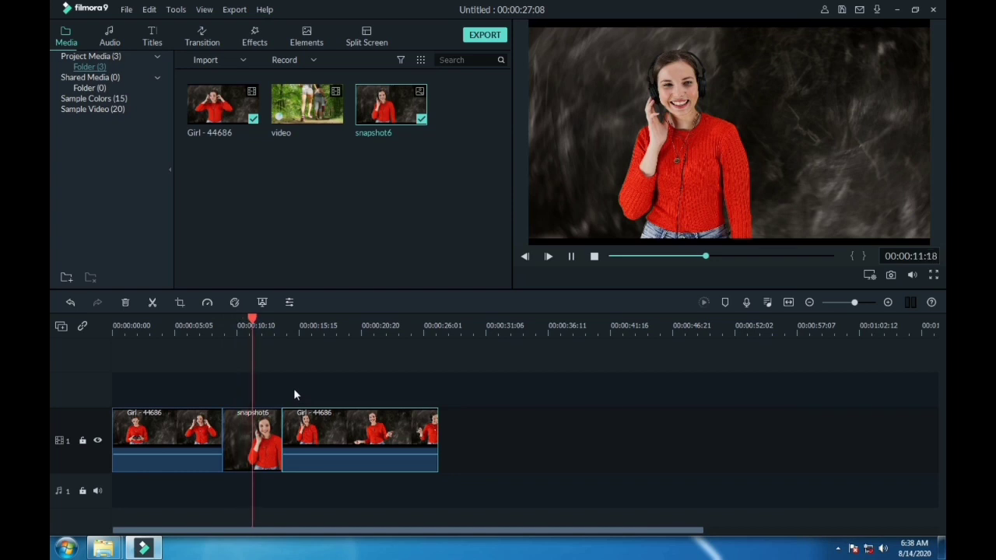
pyautogui.press('space')
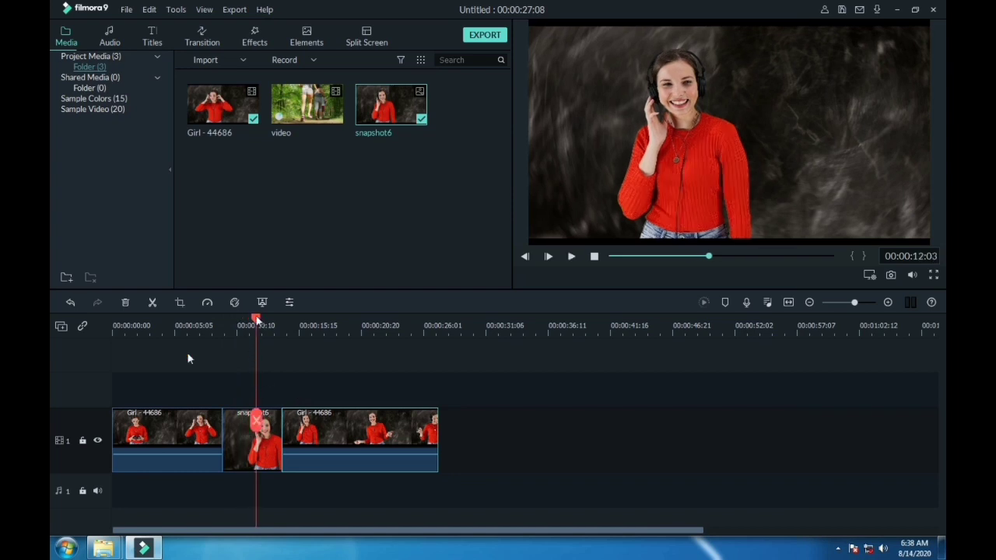
pyautogui.click(161, 351)
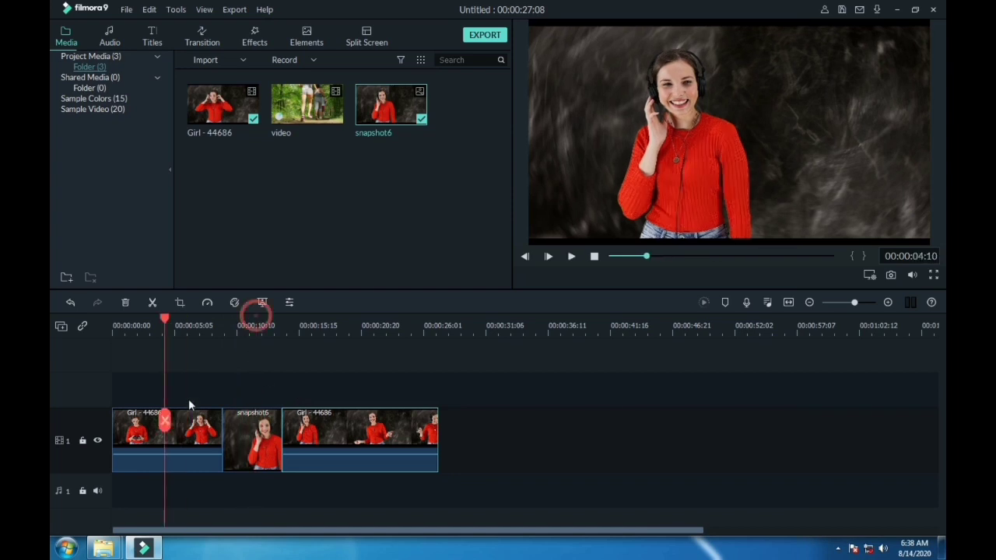
pyautogui.click(208, 305)
pyautogui.moveTo(225, 353)
pyautogui.click(311, 352)
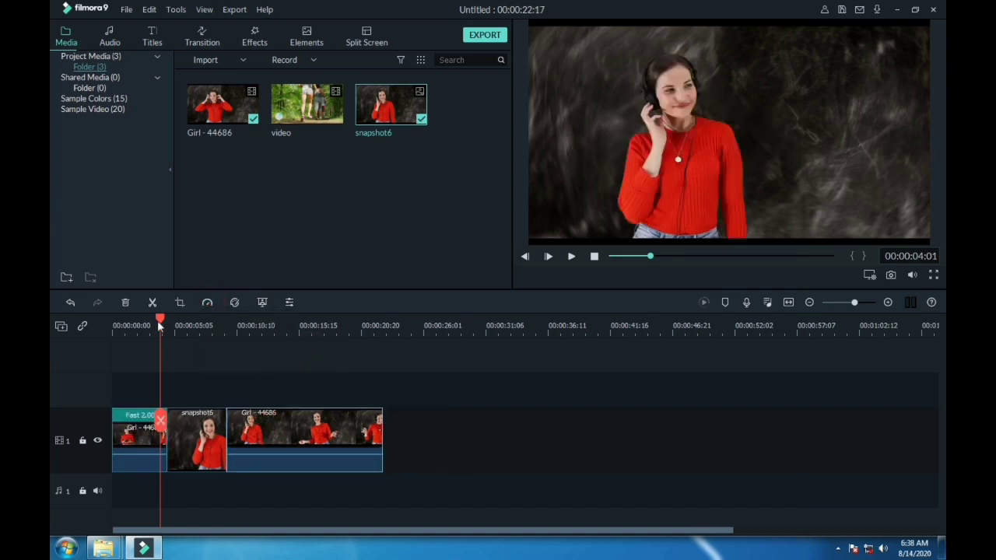
# Split the last Girl clip at 13:20, delete the tail, and set it to 2x speed
pyautogui.moveTo(160, 326); pyautogui.dragTo(279, 385)
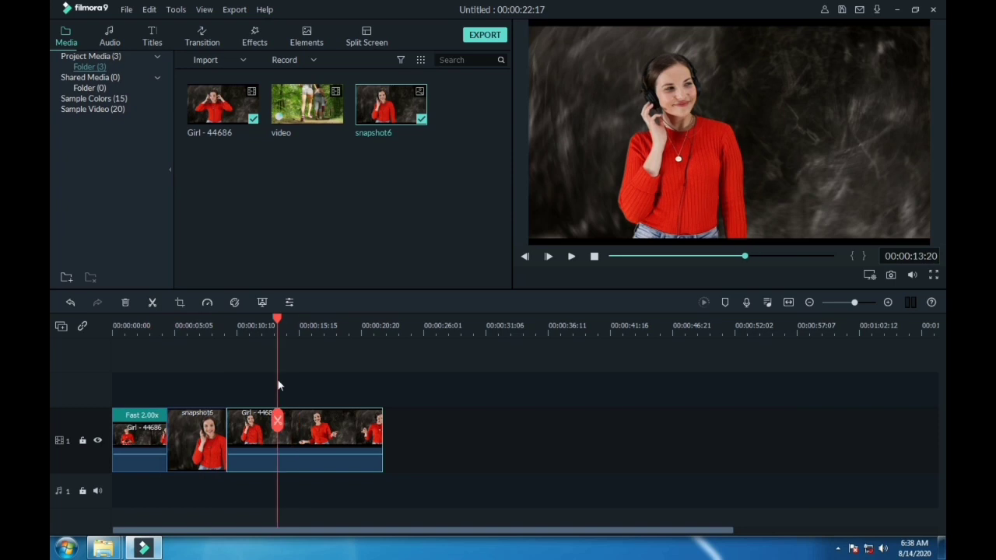
pyautogui.click(278, 422)
pyautogui.rightClick(298, 426)
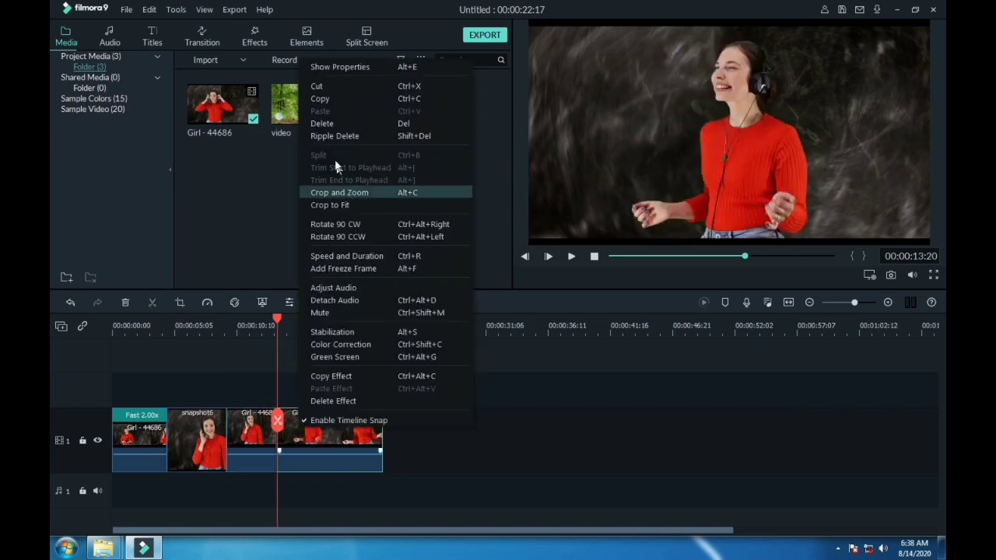
pyautogui.click(323, 123)
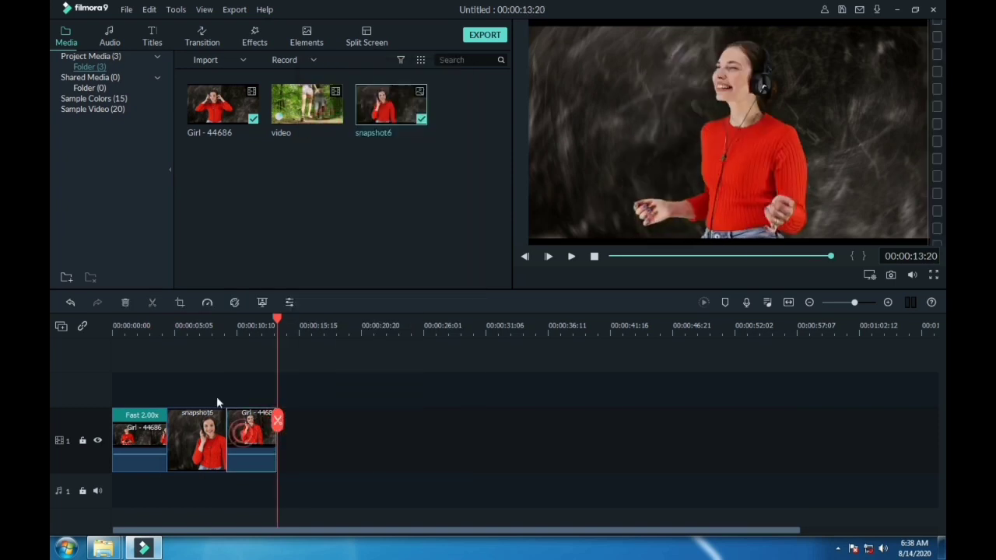
pyautogui.click(207, 303)
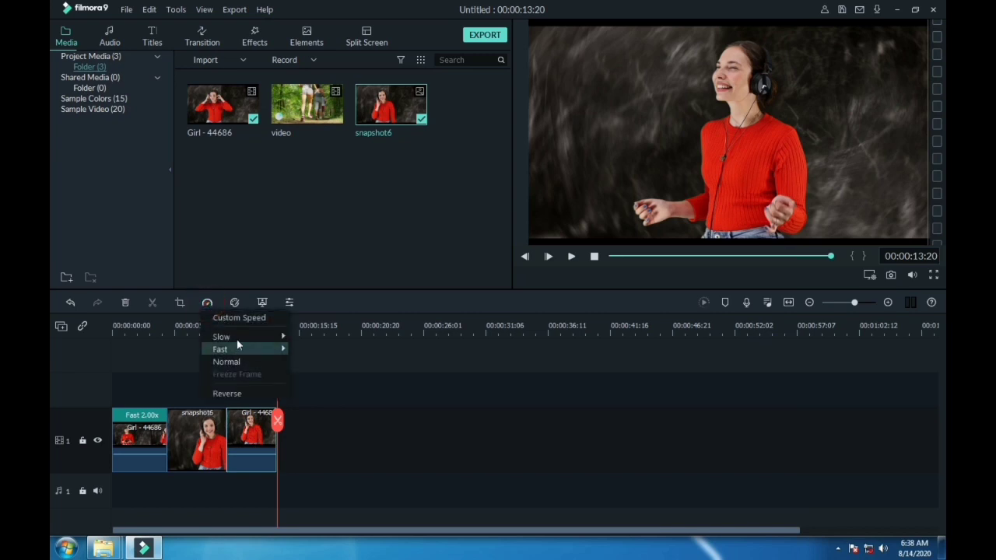
pyautogui.moveTo(233, 350)
pyautogui.click(302, 351)
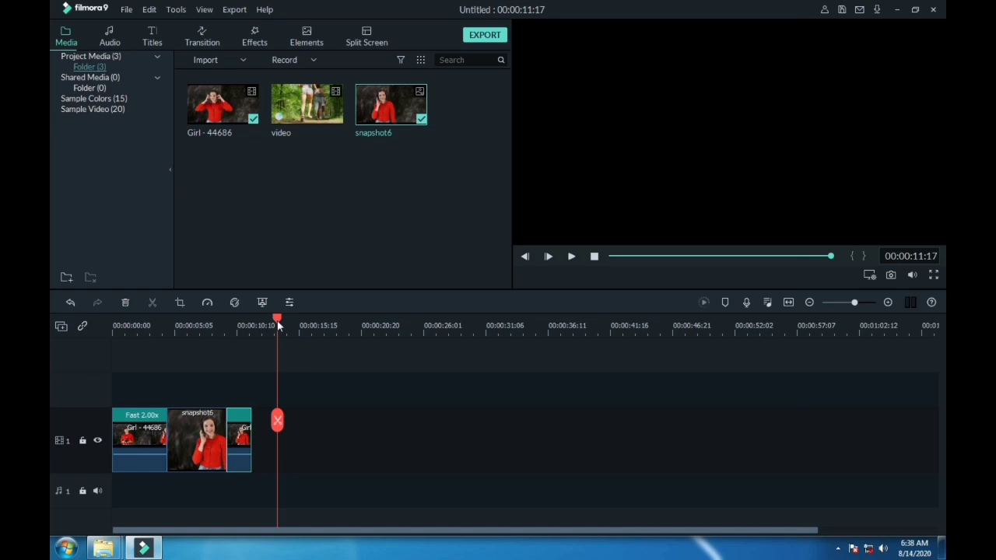
pyautogui.moveTo(277, 321); pyautogui.dragTo(95, 358)
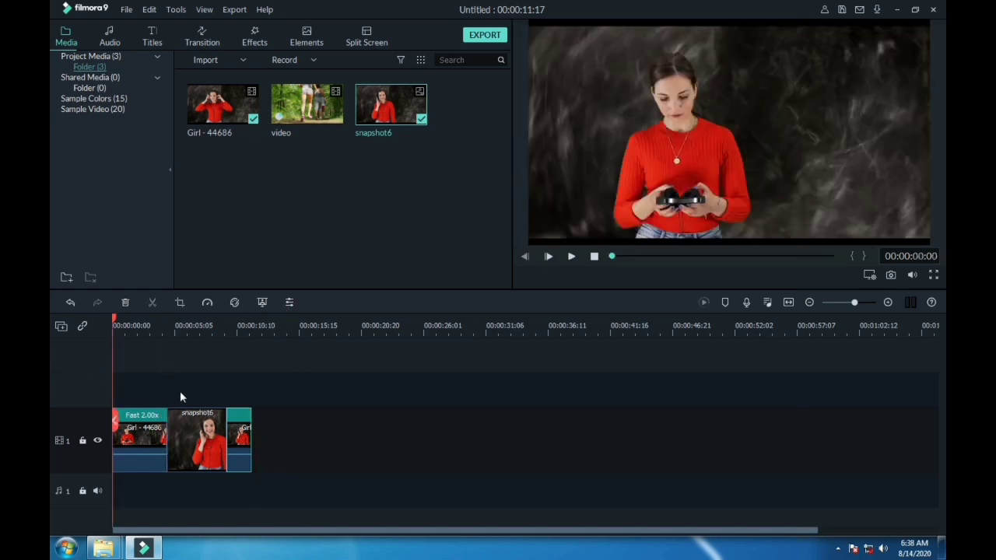
# Preview the edit and trim snapshot6 to about 3 seconds, making the project 00:00:08:20
pyautogui.press('space')
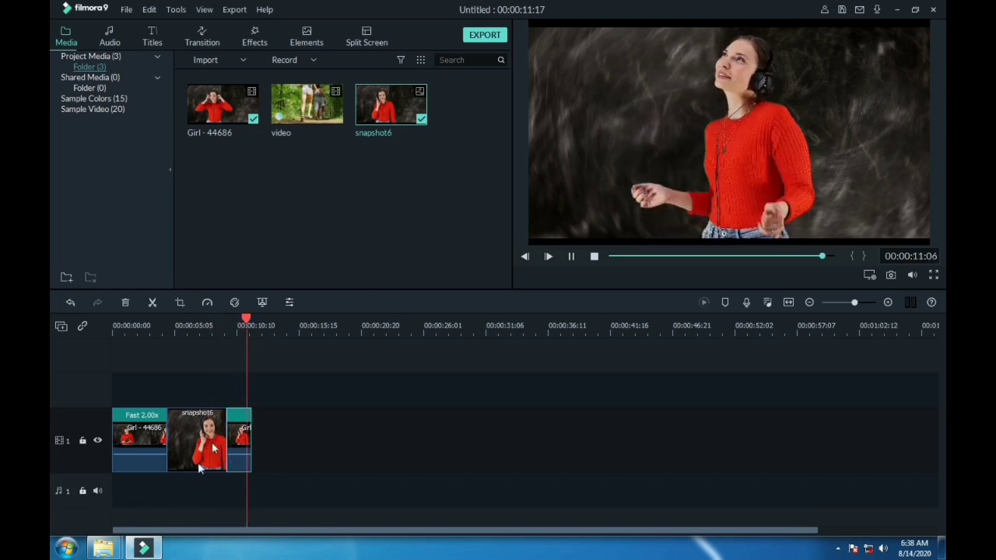
pyautogui.moveTo(225, 432); pyautogui.dragTo(194, 441)
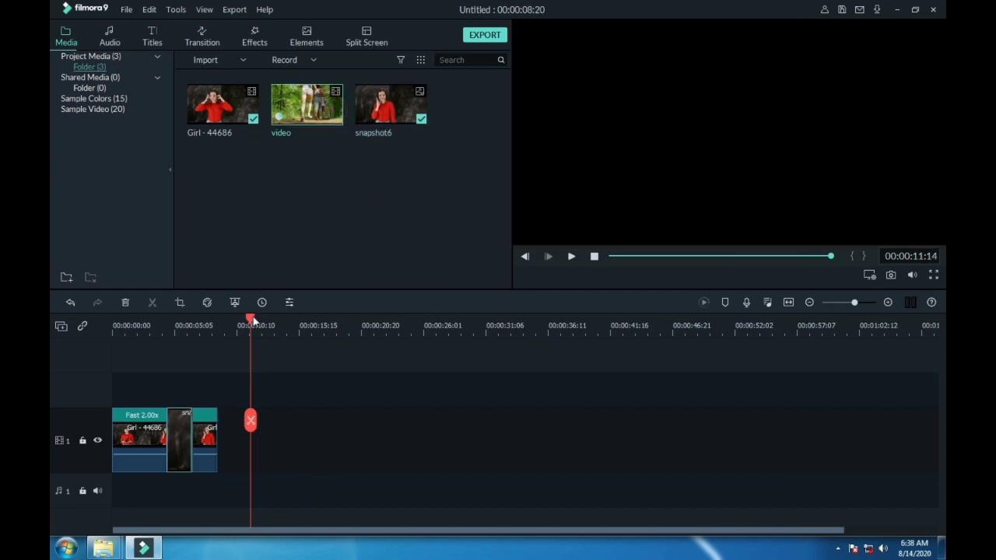
# Add the forest clip 'video' after the last Girl clip, extending the project to 00:00:21:14
pyautogui.moveTo(253, 320); pyautogui.dragTo(220, 320)
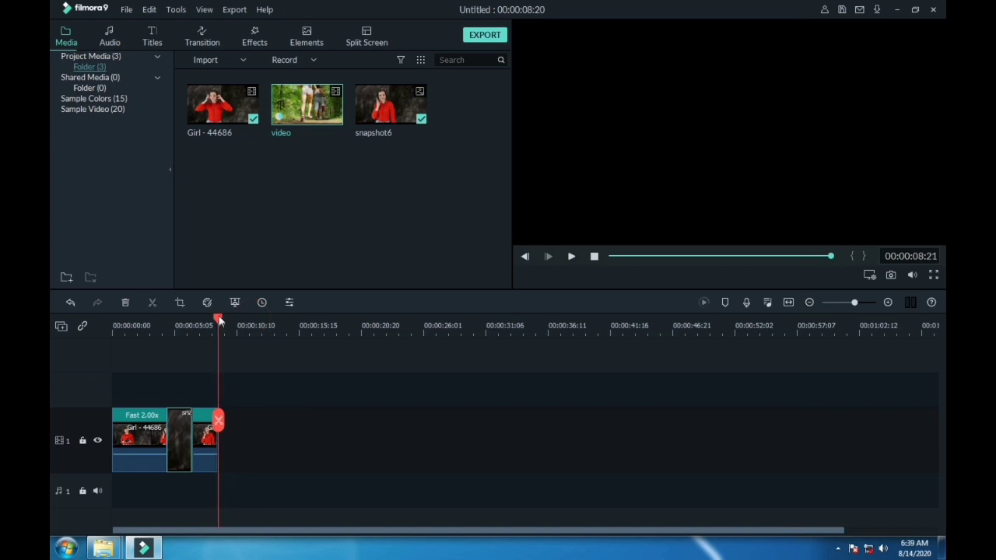
pyautogui.moveTo(307, 105); pyautogui.dragTo(229, 435)
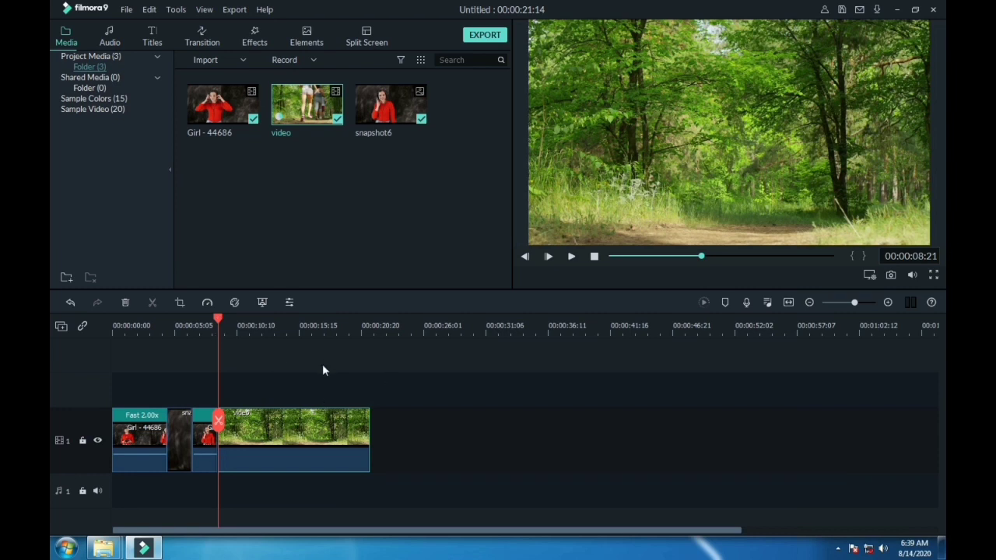
# Preview the forest clip and settle the playhead on 00:00:13:23 showing the runners
pyautogui.press('space')
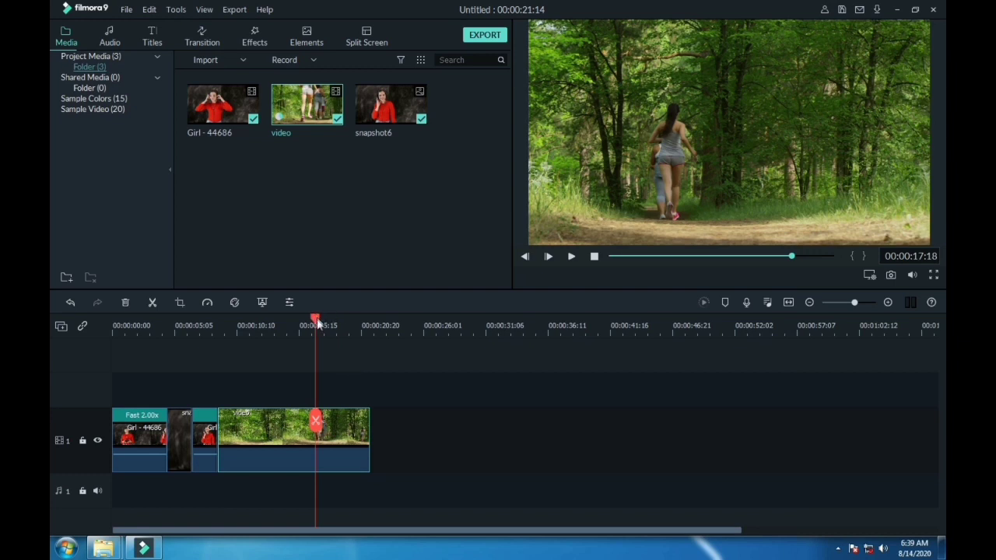
pyautogui.moveTo(317, 323); pyautogui.dragTo(274, 323)
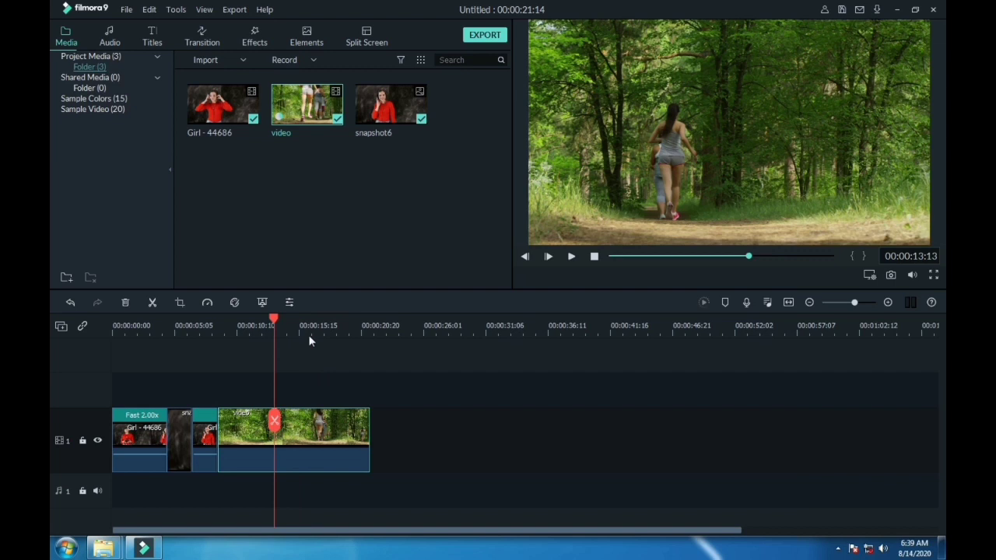
pyautogui.click(308, 334)
pyautogui.click(271, 340)
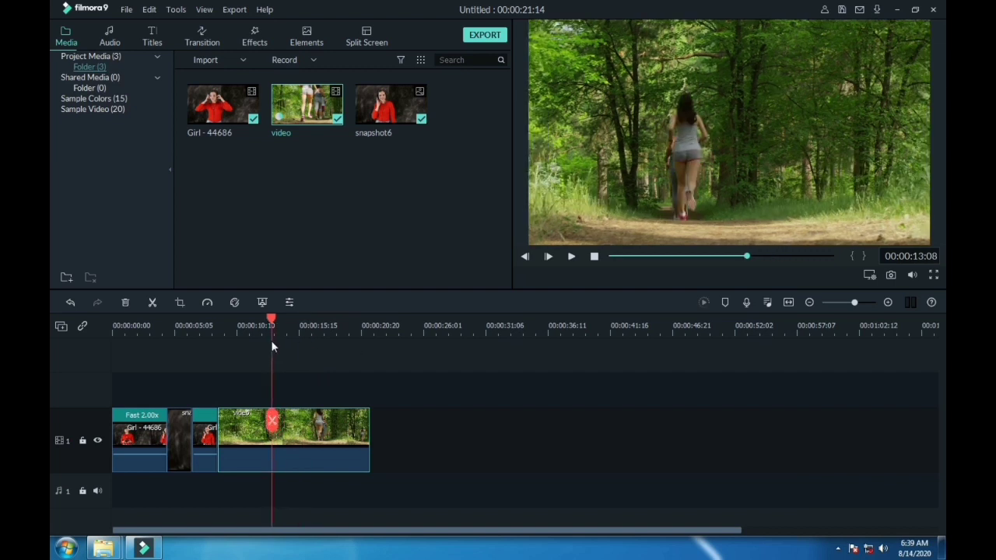
pyautogui.click(268, 337)
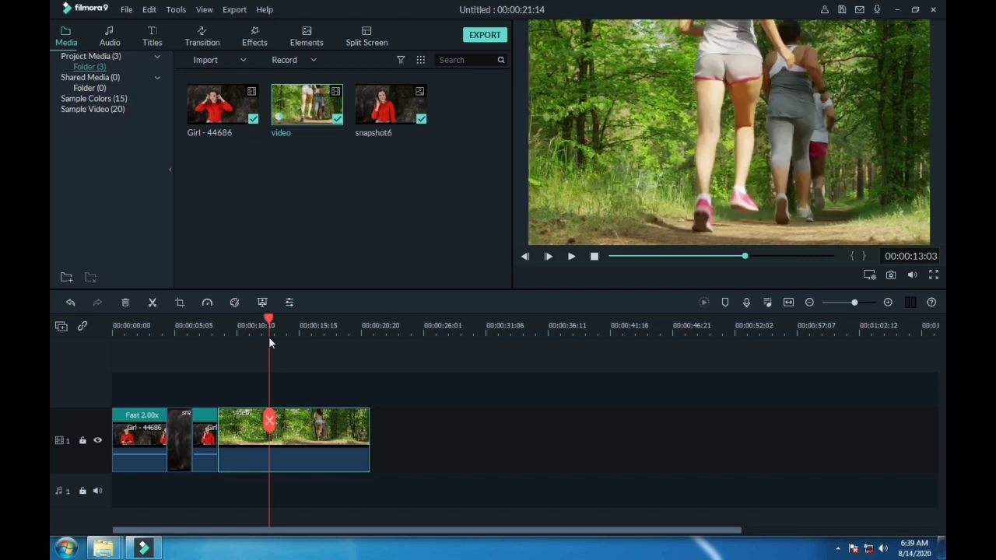
pyautogui.moveTo(269, 336); pyautogui.dragTo(278, 341)
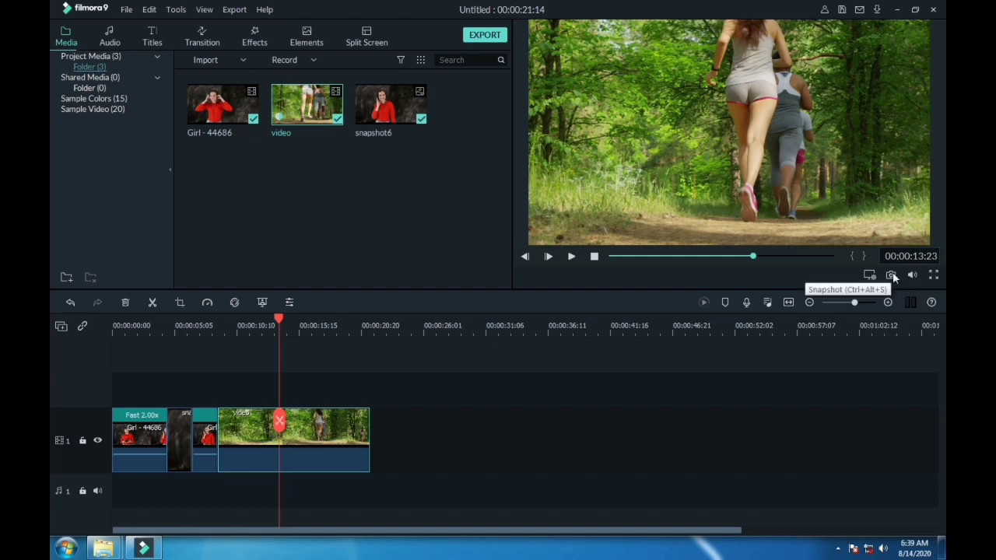
# Capture snapshot7 and split the forest clip at 00:00:13:23
pyautogui.click(893, 274)
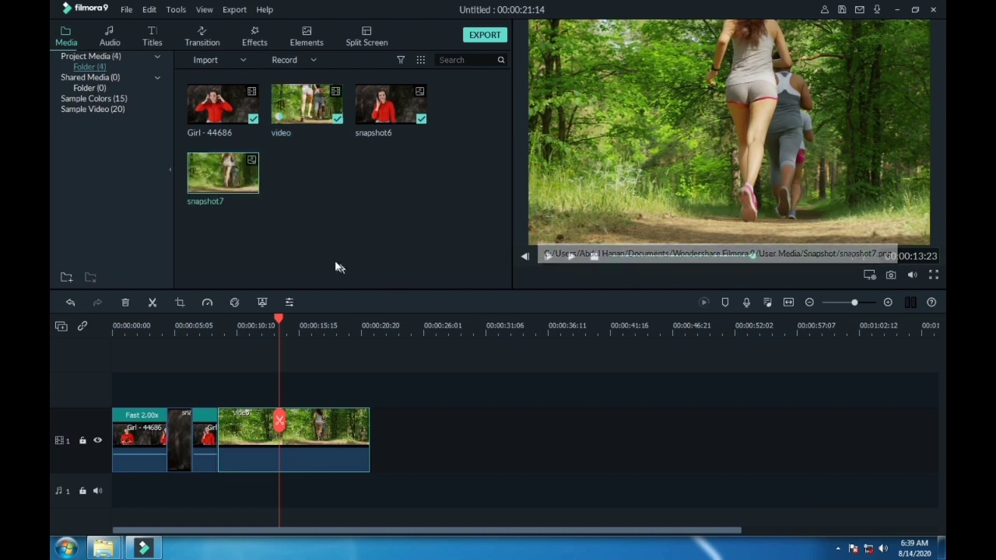
pyautogui.click(328, 227)
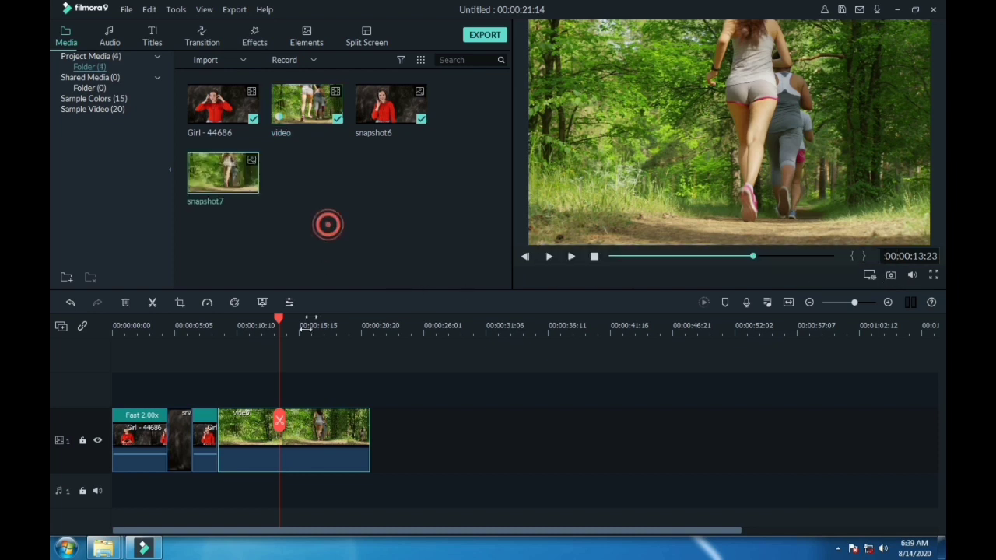
pyautogui.click(279, 423)
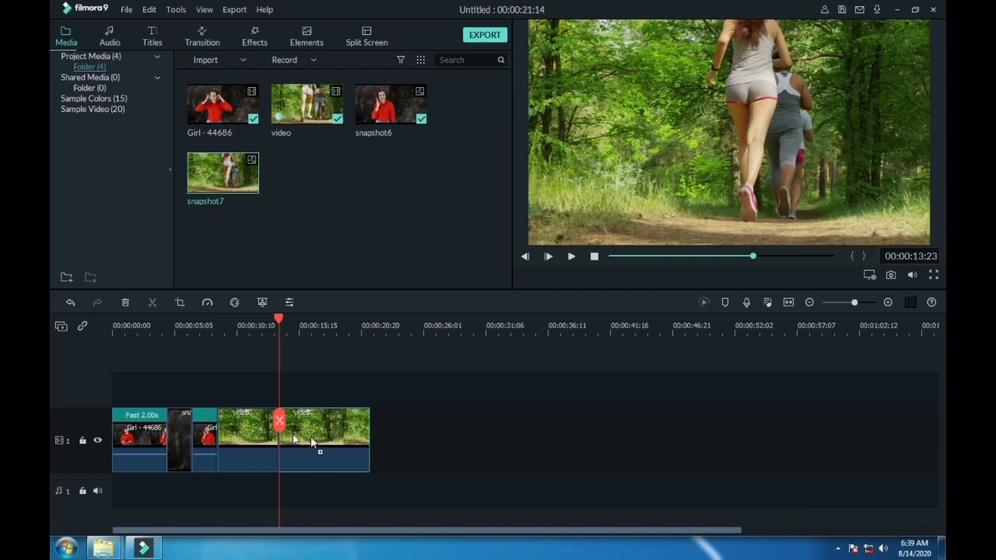
# Insert snapshot7 between the forest clip halves and delete the leftover gap
pyautogui.click(294, 437)
pyautogui.moveTo(361, 442); pyautogui.dragTo(309, 414)
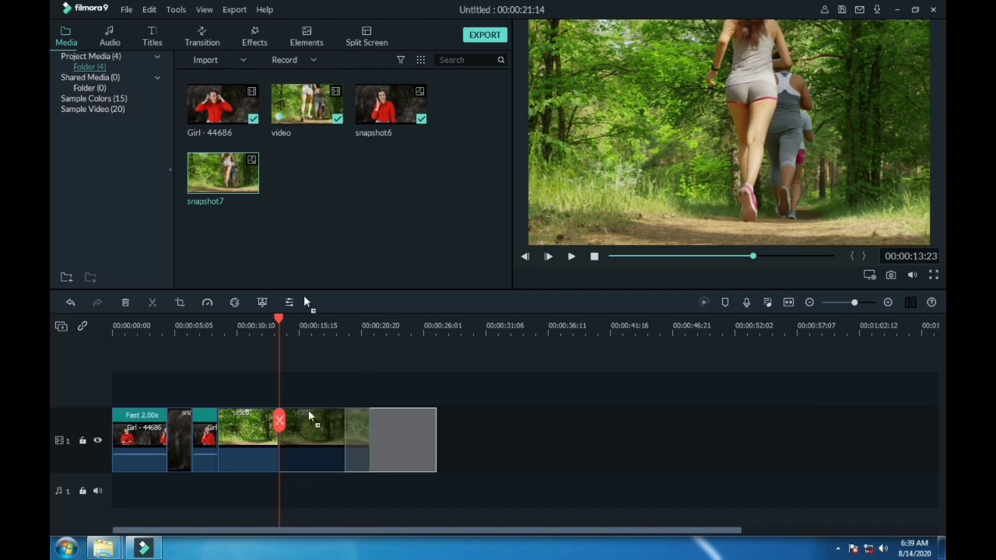
pyautogui.moveTo(304, 300); pyautogui.dragTo(291, 296)
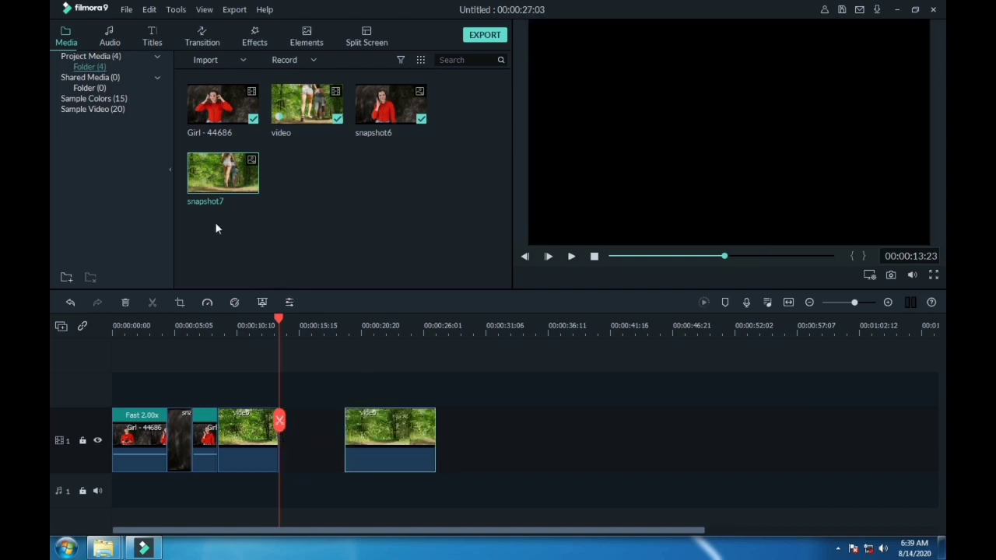
pyautogui.moveTo(233, 187); pyautogui.dragTo(283, 426)
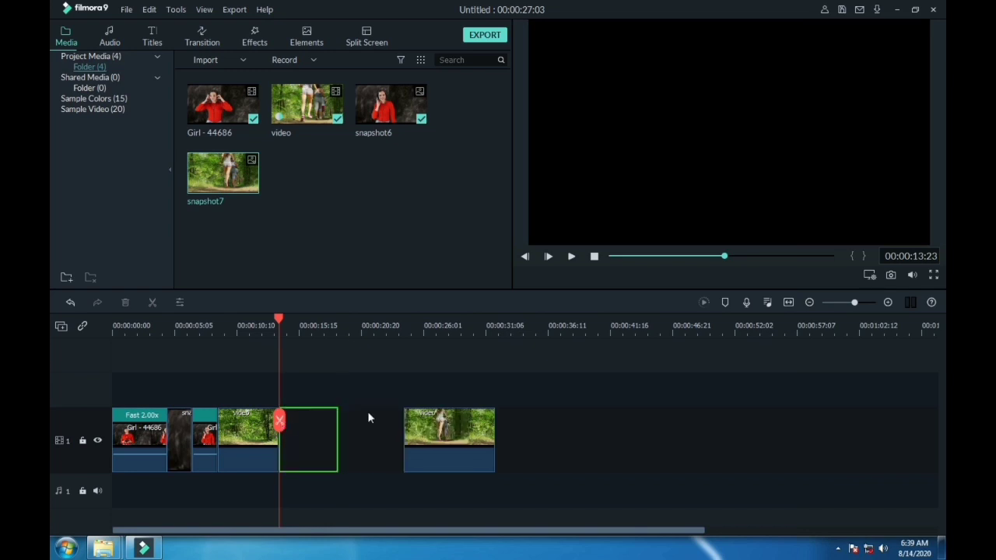
pyautogui.click(386, 430)
pyautogui.press('Delete')
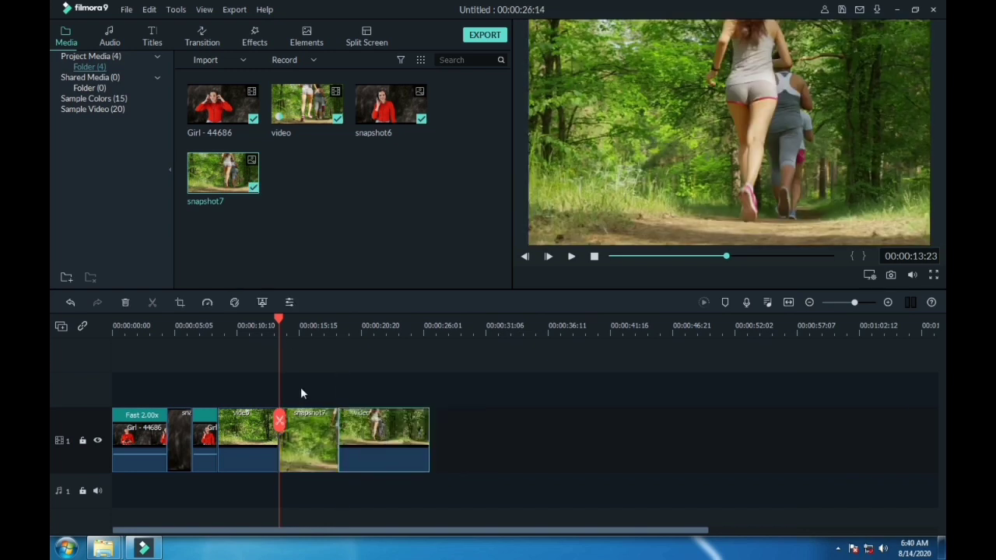
pyautogui.moveTo(154, 330); pyautogui.dragTo(75, 349)
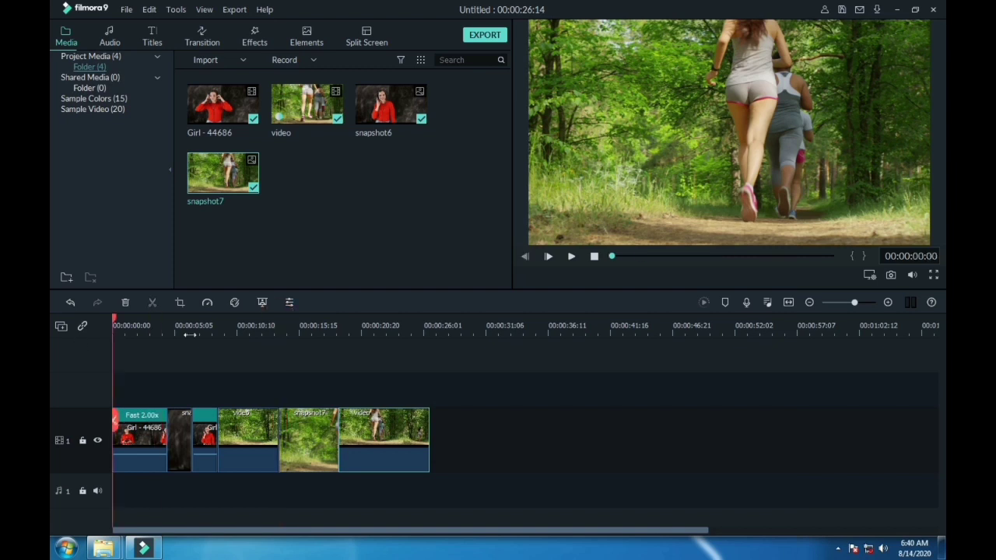
# Set both forest halves to 2x, trim snapshot7 to about 3 seconds, and zoom to fit
pyautogui.click(251, 436)
pyautogui.click(207, 302)
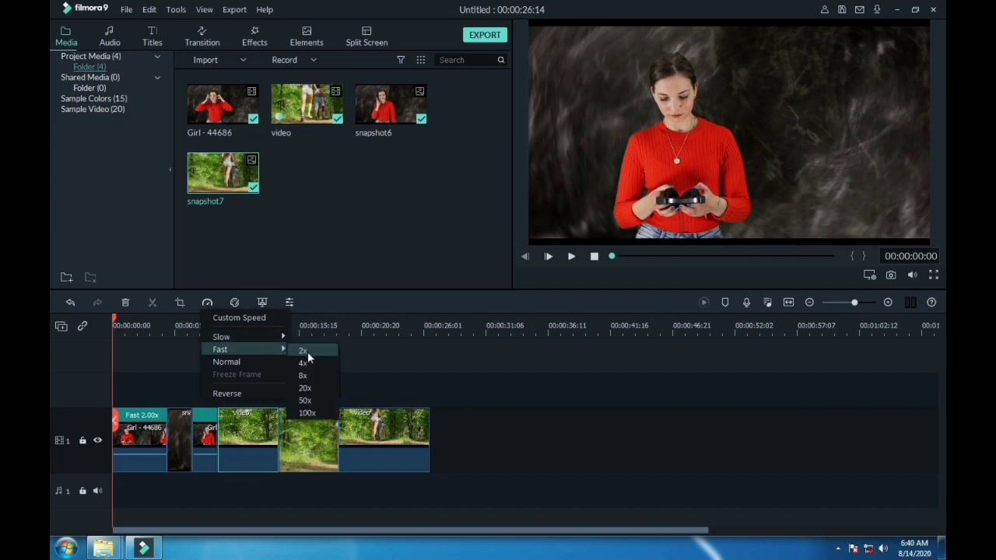
pyautogui.click(306, 351)
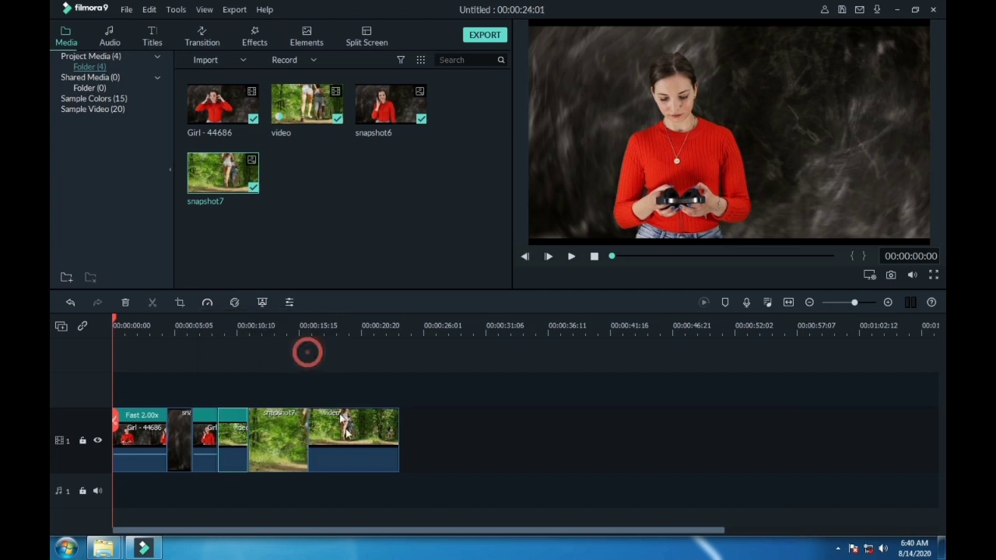
pyautogui.click(207, 303)
pyautogui.moveTo(261, 349)
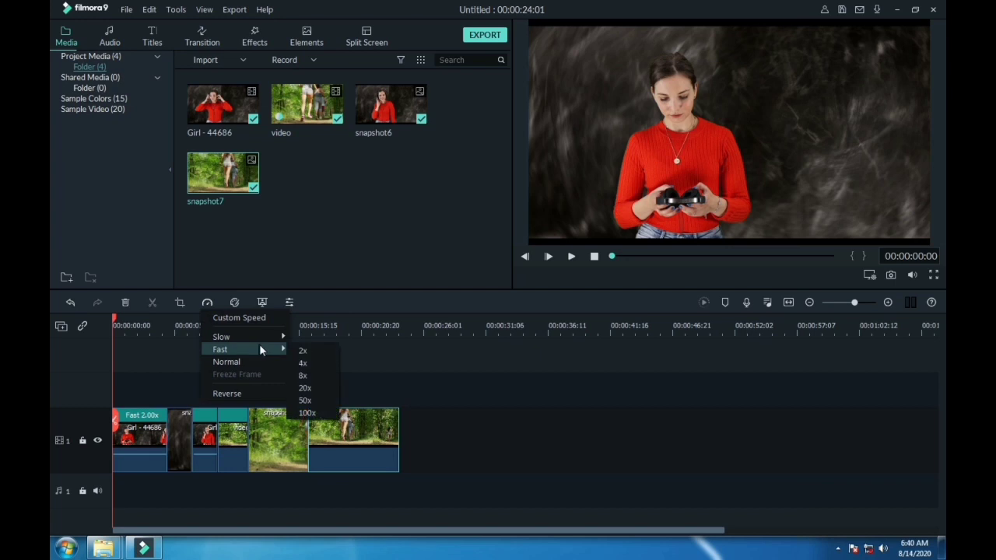
pyautogui.click(303, 351)
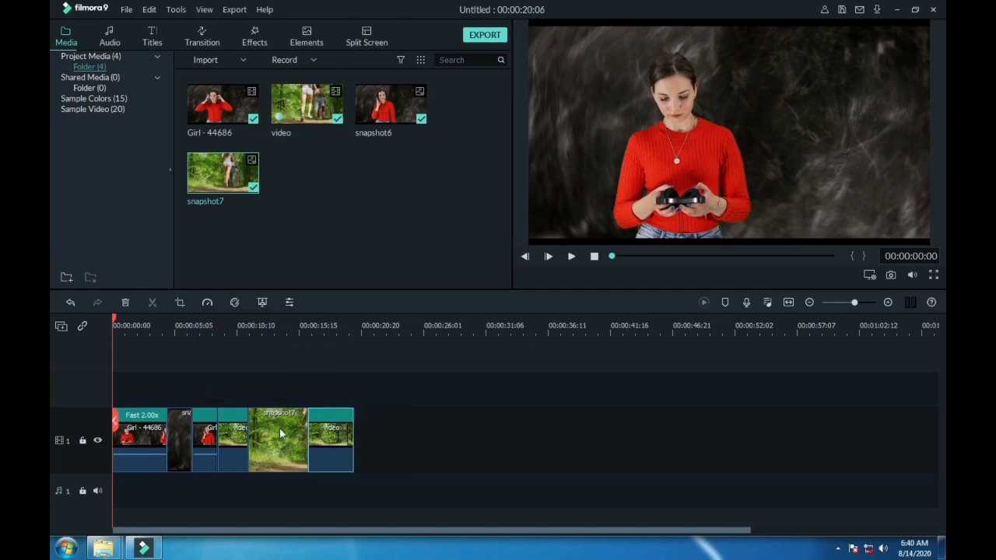
pyautogui.moveTo(282, 433); pyautogui.dragTo(268, 429)
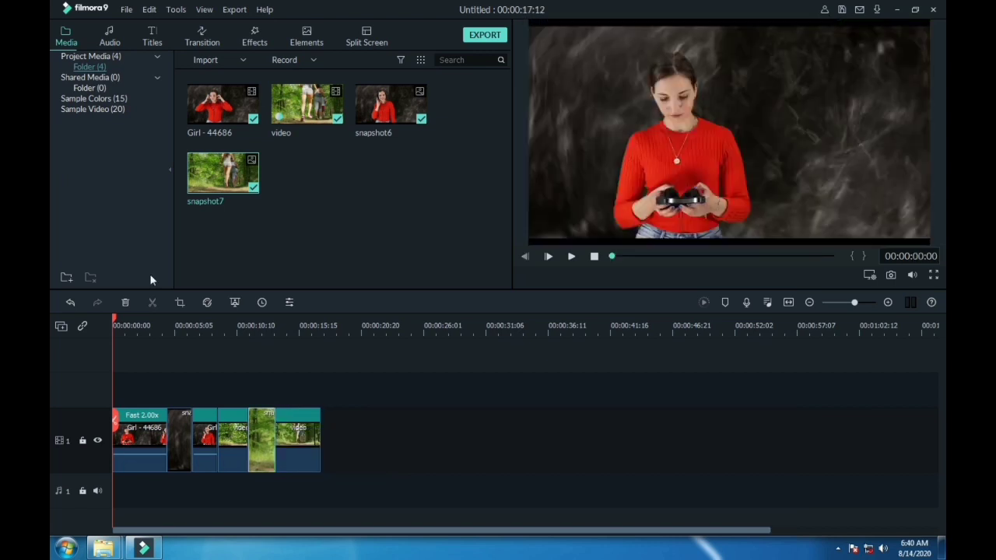
pyautogui.click(788, 303)
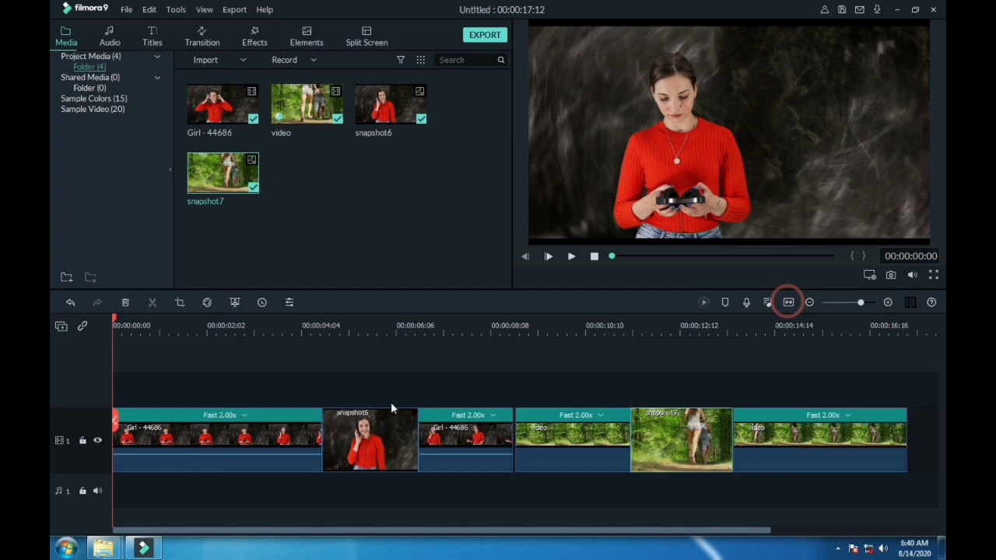
# Place the Material Wash filter on track 2 above snapshot6, trimmed to its exact length
pyautogui.click(256, 41)
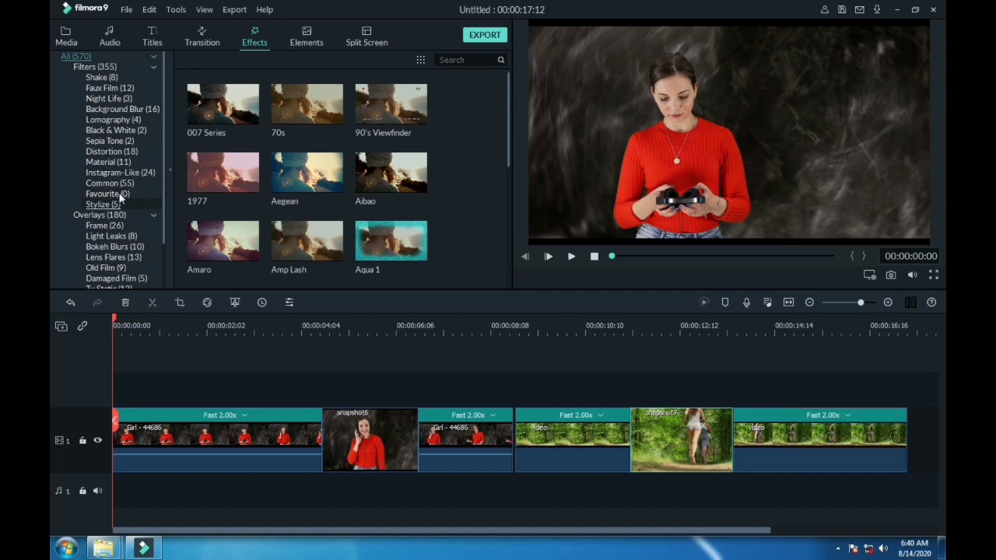
pyautogui.click(107, 162)
pyautogui.scroll(-2, 222, 262)
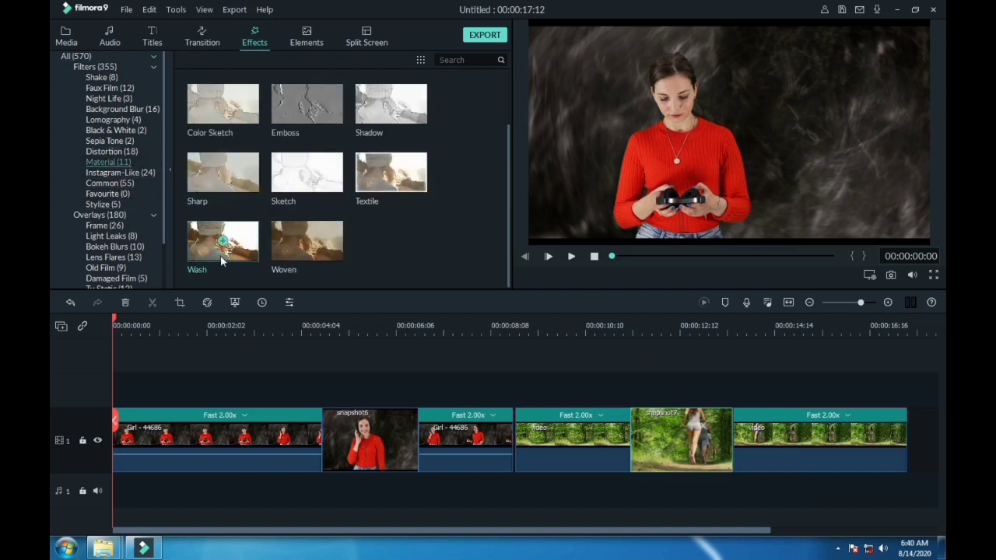
pyautogui.moveTo(241, 256); pyautogui.dragTo(419, 389)
pyautogui.moveTo(494, 395); pyautogui.dragTo(498, 399)
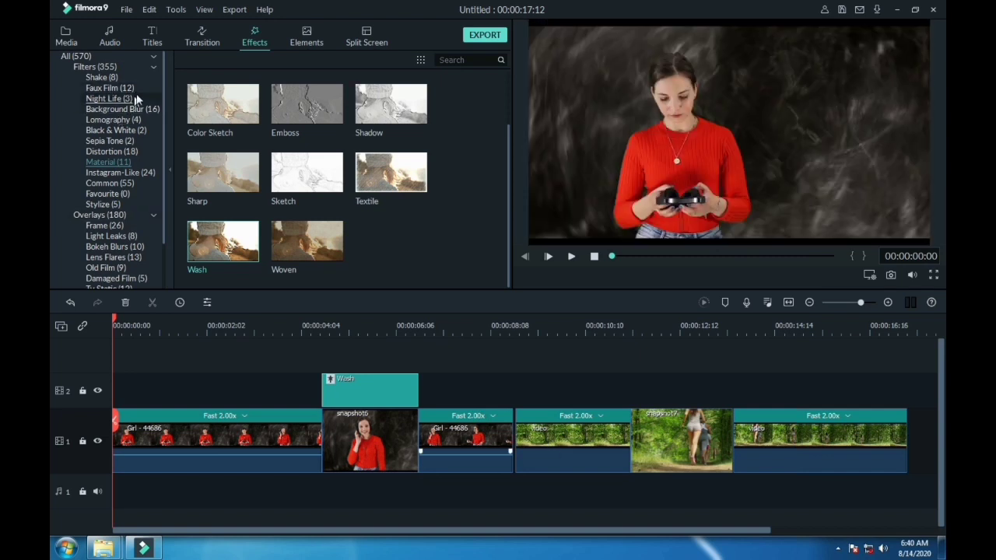
# Place the Lomography Vivid filter on track 2 above snapshot7, ending at 00:00:15:19
pyautogui.click(135, 121)
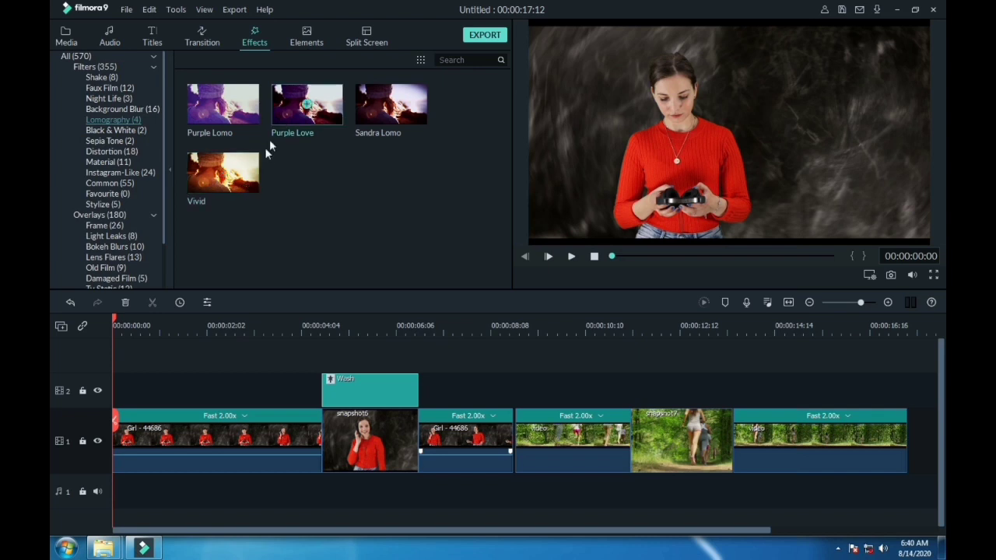
pyautogui.moveTo(251, 175); pyautogui.dragTo(700, 389)
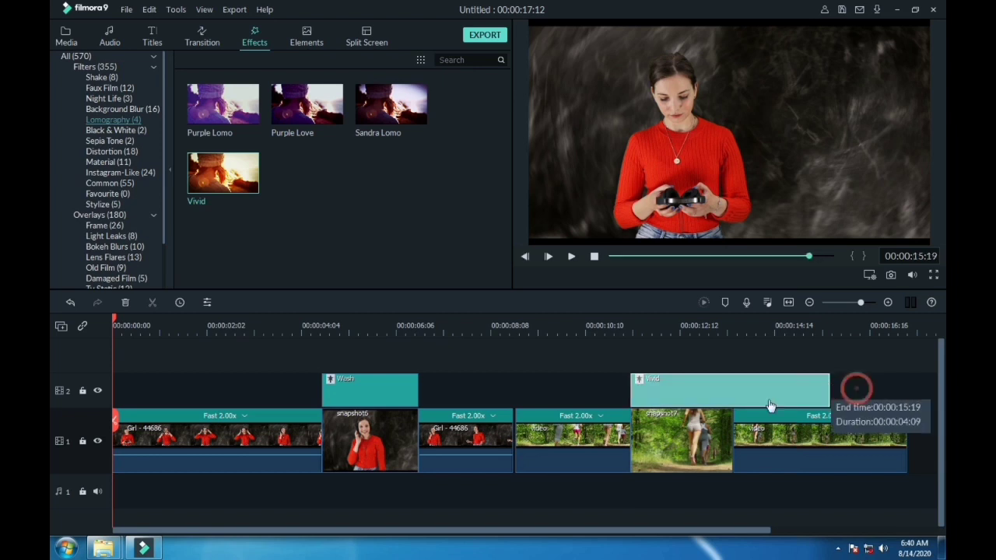